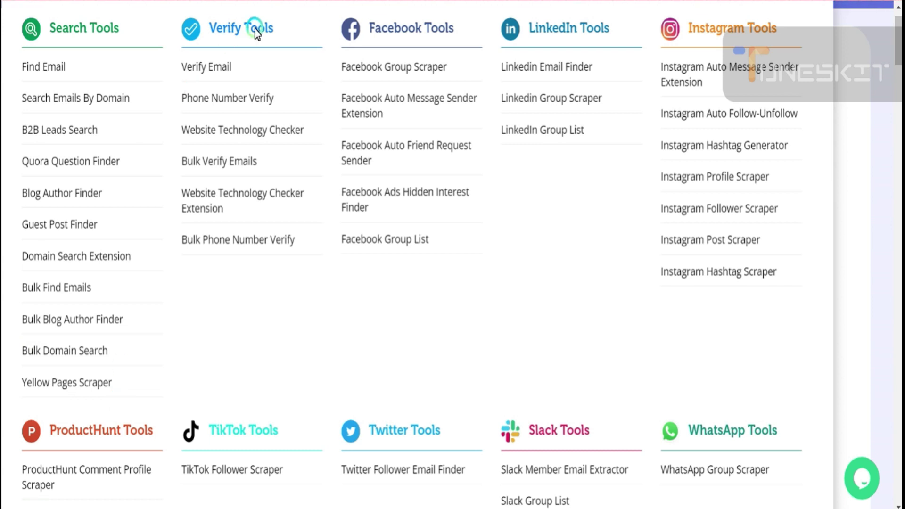
pyautogui.click(212, 79)
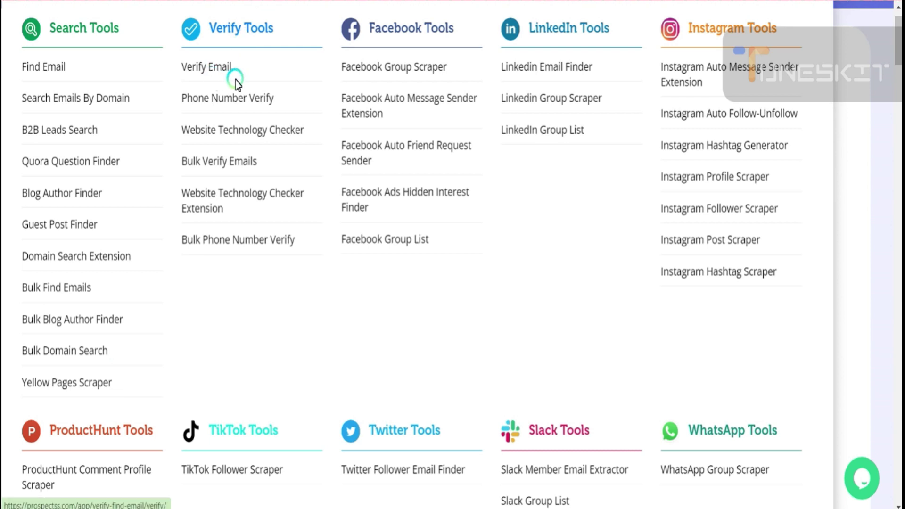
pyautogui.click(249, 106)
pyautogui.click(187, 180)
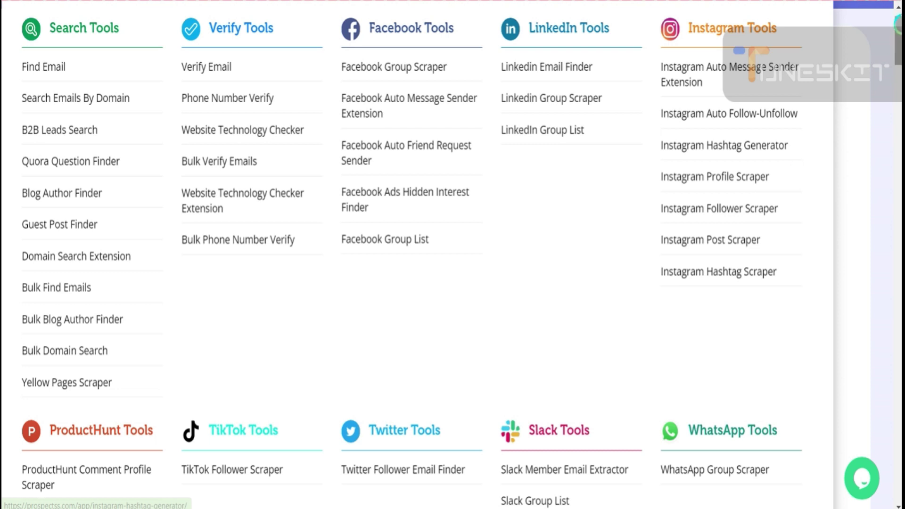
pyautogui.moveTo(898, 40); pyautogui.dragTo(897, 68)
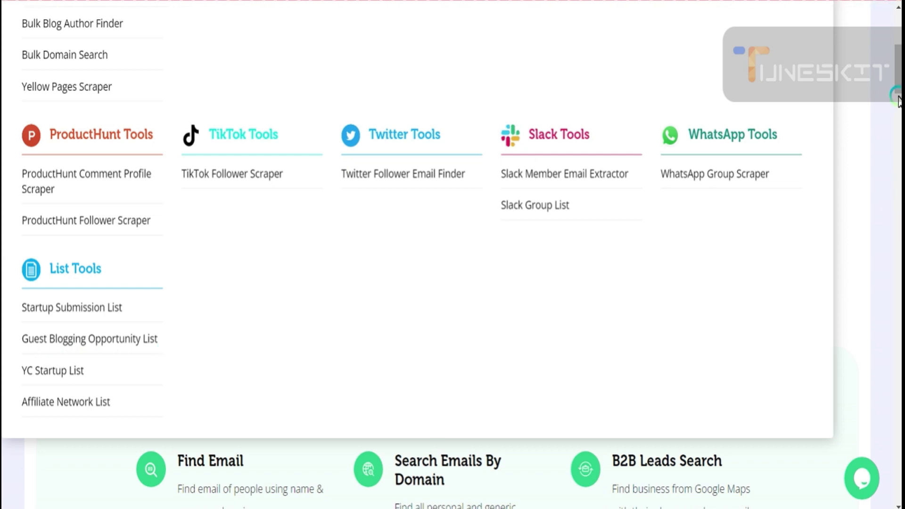
pyautogui.moveTo(897, 71); pyautogui.dragTo(897, 20)
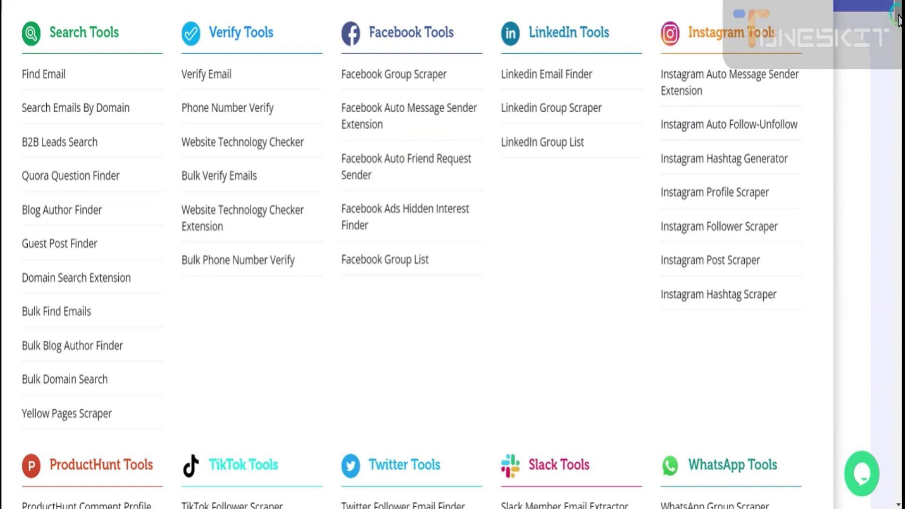
pyautogui.moveTo(898, 20); pyautogui.dragTo(899, 55)
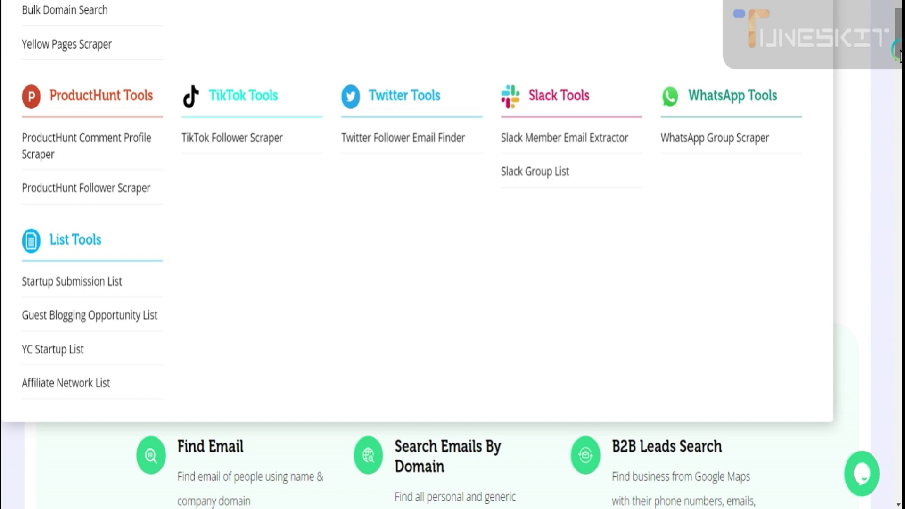
pyautogui.moveTo(899, 53); pyautogui.dragTo(898, 92)
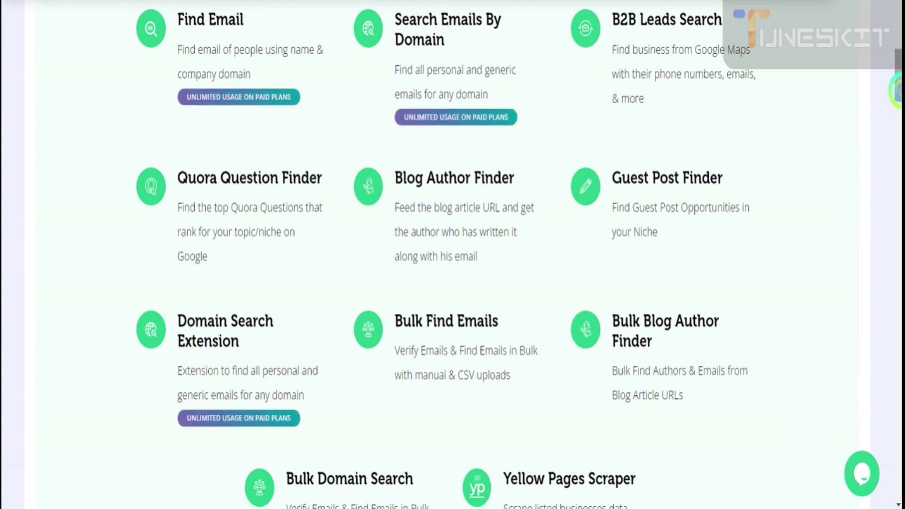
pyautogui.click(776, 114)
pyautogui.click(776, 115)
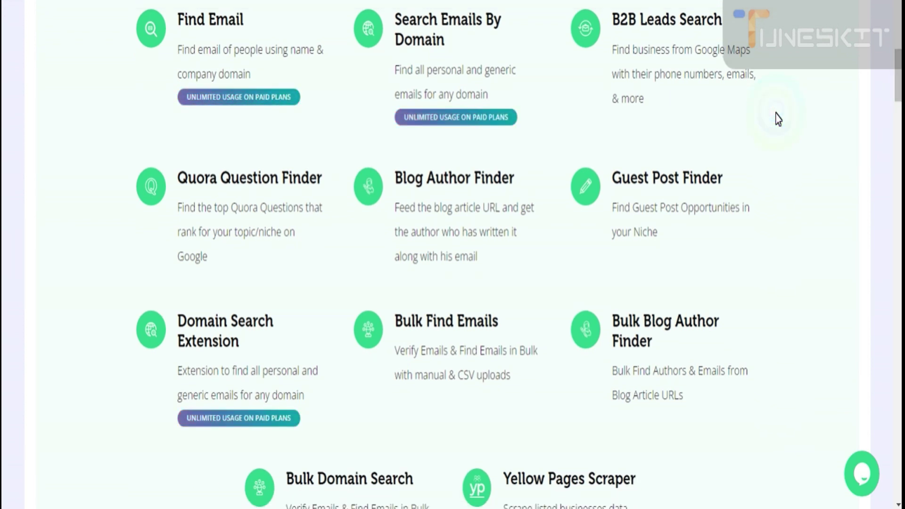
pyautogui.click(776, 115)
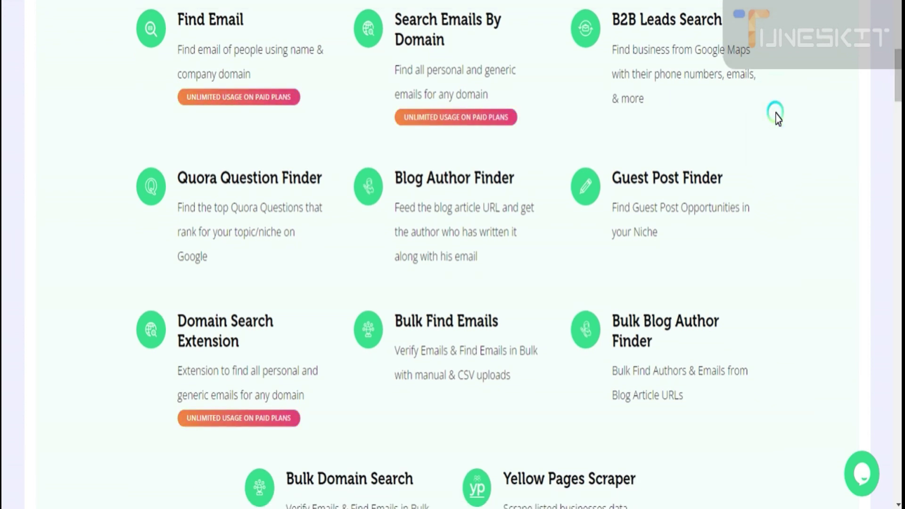
pyautogui.moveTo(898, 81); pyautogui.dragTo(896, 184)
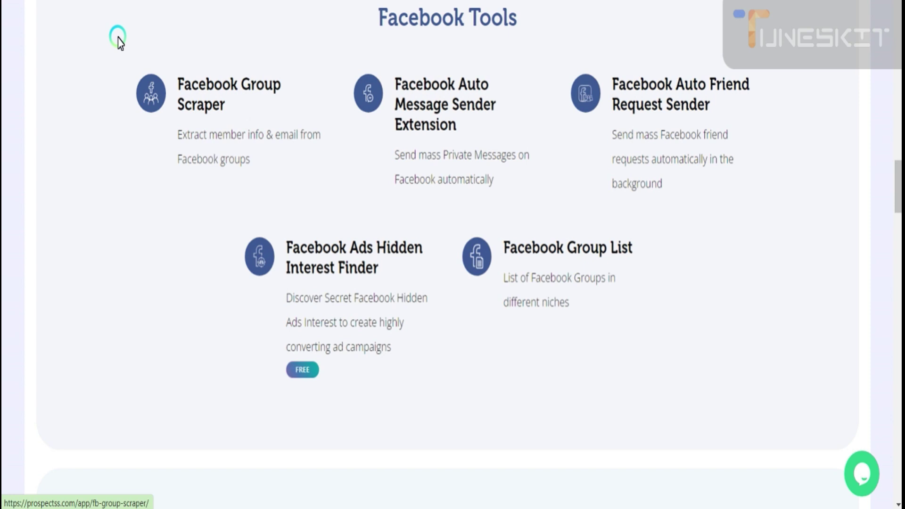
# - Open Facebook Group Scraper and scroll past the account key to the data points and results table
pyautogui.click(208, 105)
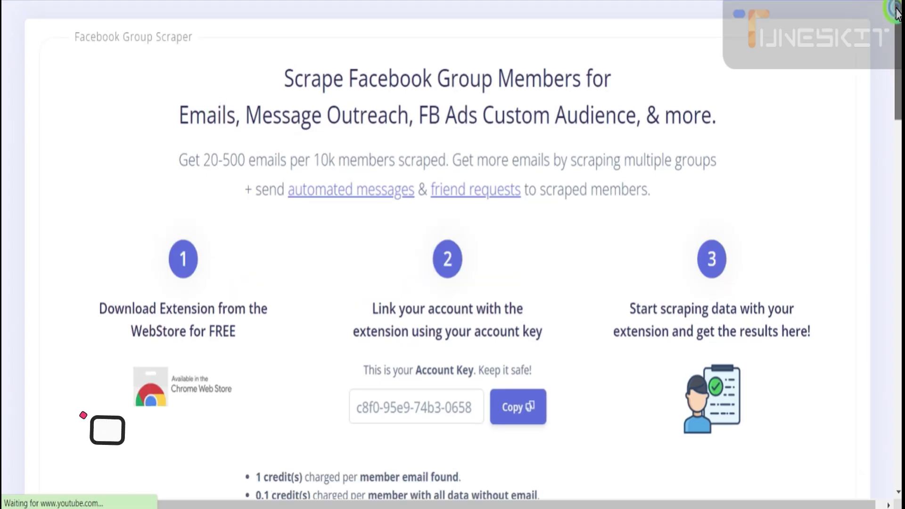
pyautogui.moveTo(898, 23); pyautogui.dragTo(897, 29)
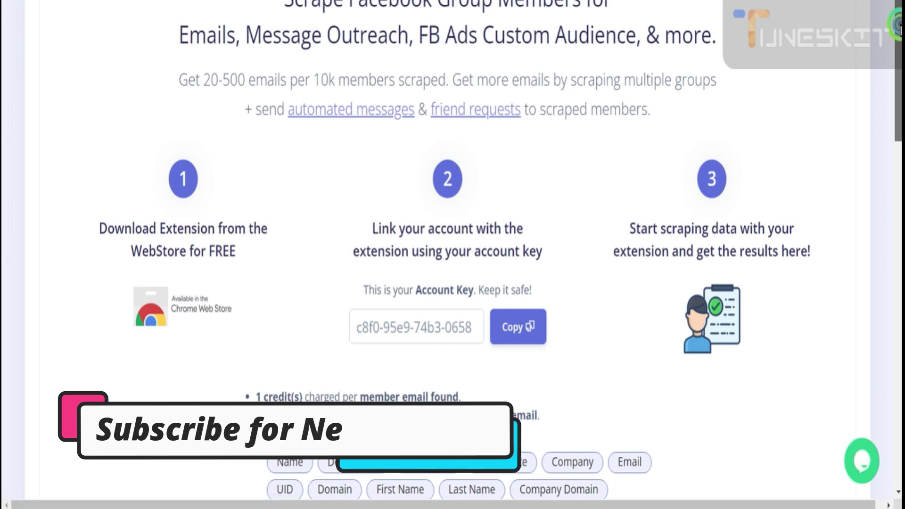
pyautogui.moveTo(898, 29); pyautogui.dragTo(898, 71)
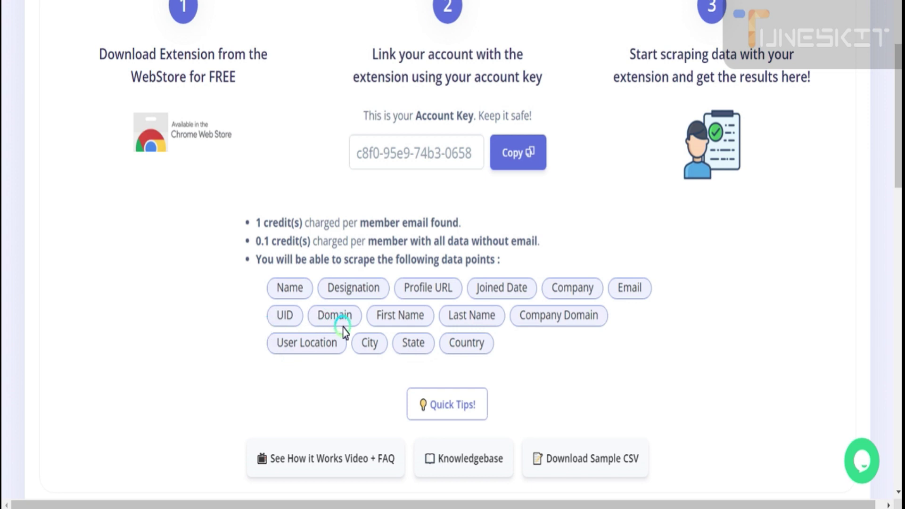
pyautogui.moveTo(898, 73); pyautogui.dragTo(900, 97)
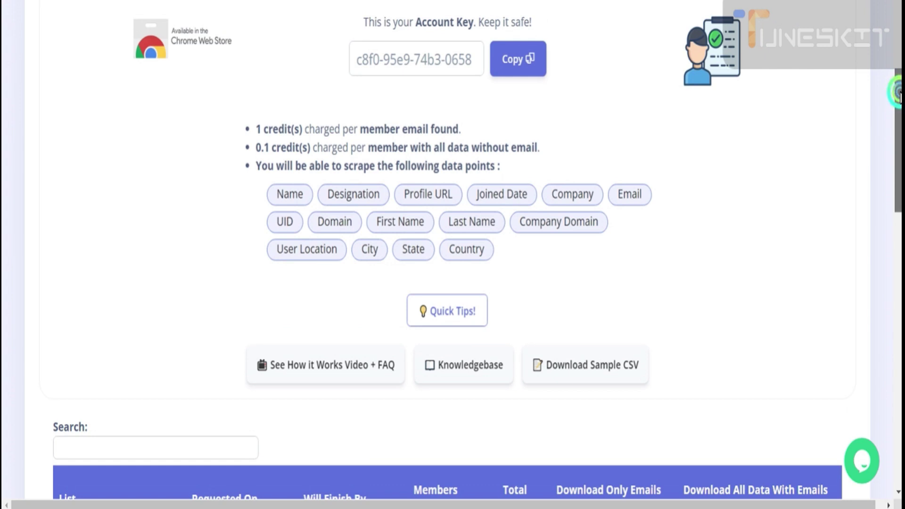
# - Scroll to the Facebook Group scrape row (110 members, 5 emails) and highlight its Will Finish By date
pyautogui.moveTo(897, 92); pyautogui.dragTo(898, 137)
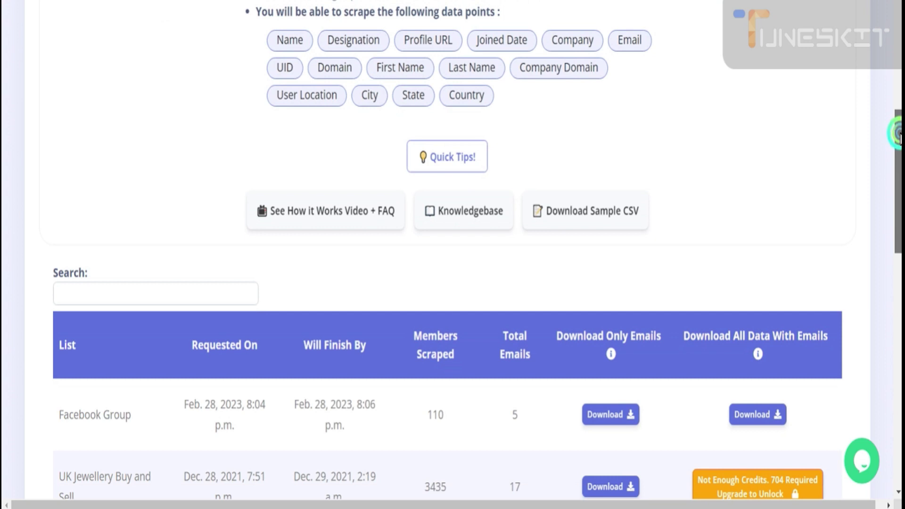
pyautogui.moveTo(898, 136); pyautogui.dragTo(897, 169)
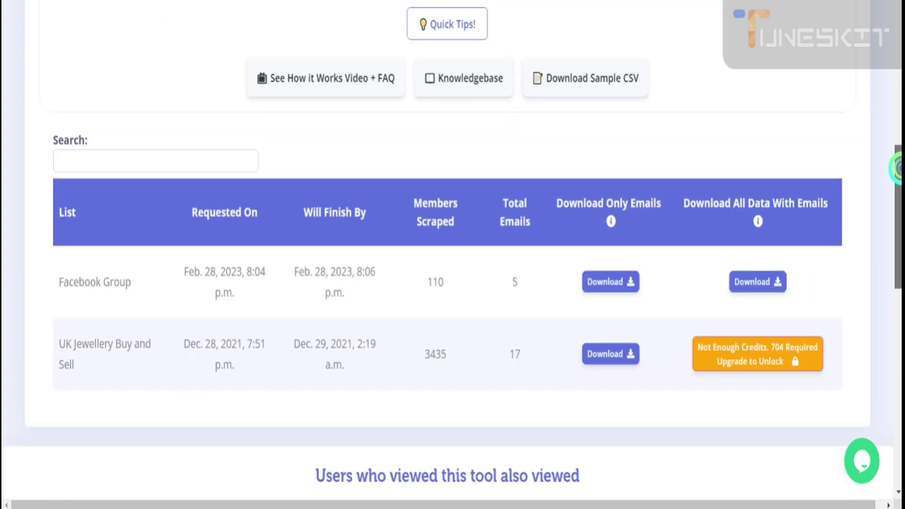
pyautogui.moveTo(897, 168); pyautogui.dragTo(899, 172)
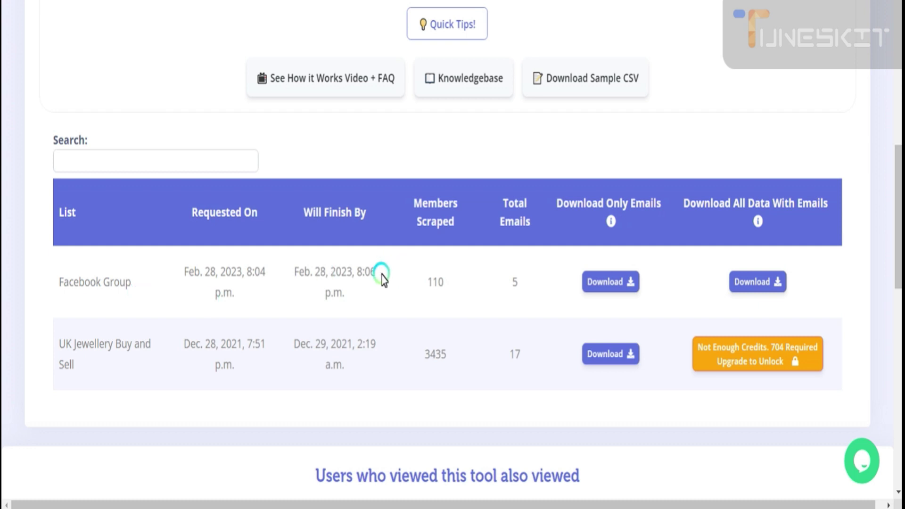
pyautogui.moveTo(315, 277); pyautogui.dragTo(354, 283)
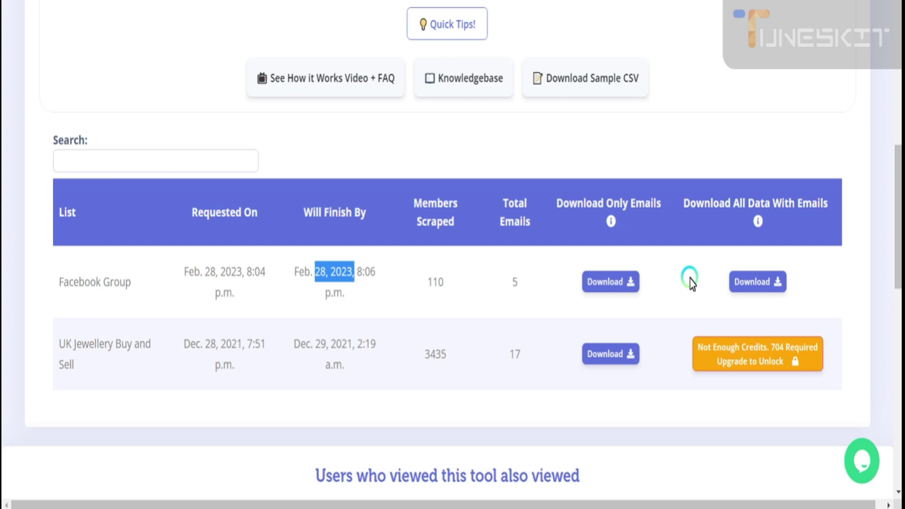
# - Download the Facebook Group all-data-with-emails CSV and open the downloaded file
pyautogui.click(762, 282)
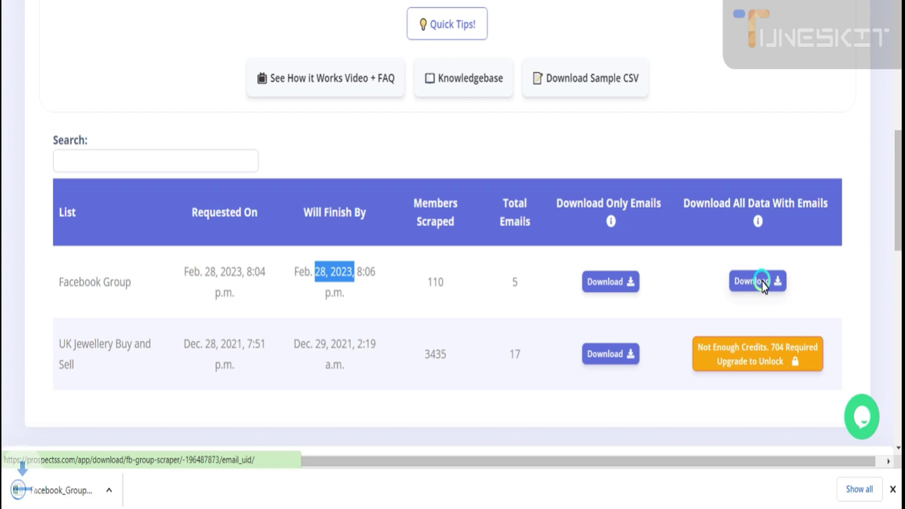
pyautogui.click(83, 491)
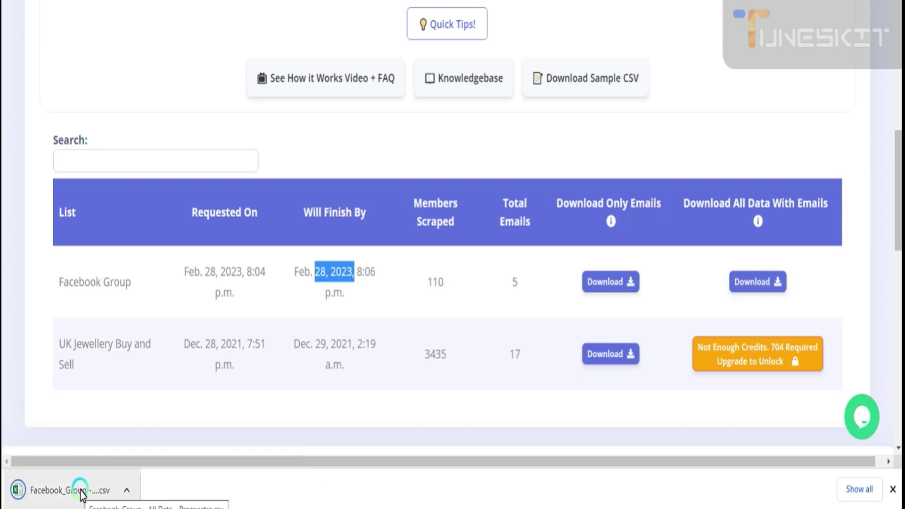
# - Open the Facebook_Group All Data CSV in Excel, dismiss the activation prompt, and widen the name and company columns
pyautogui.click(430, 241)
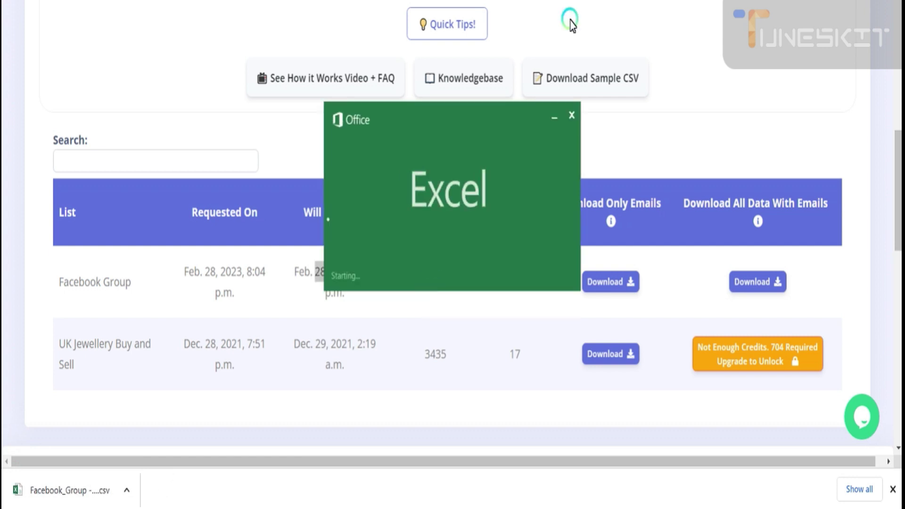
pyautogui.click(554, 117)
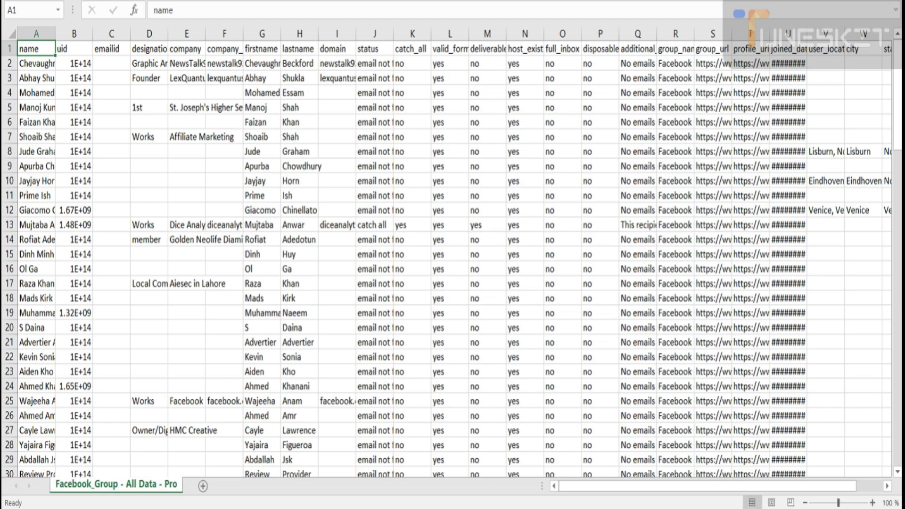
pyautogui.click(570, 354)
pyautogui.moveTo(55, 34); pyautogui.dragTo(402, 34)
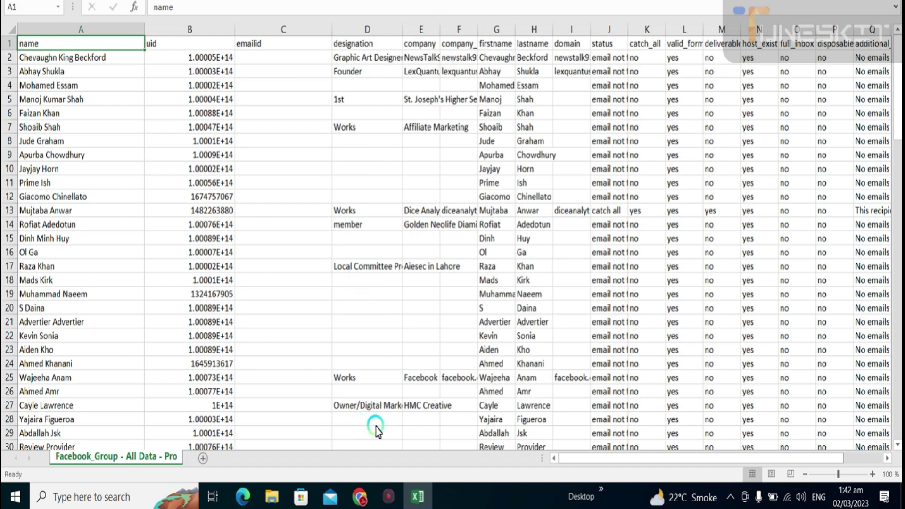
pyautogui.moveTo(440, 29); pyautogui.dragTo(494, 37)
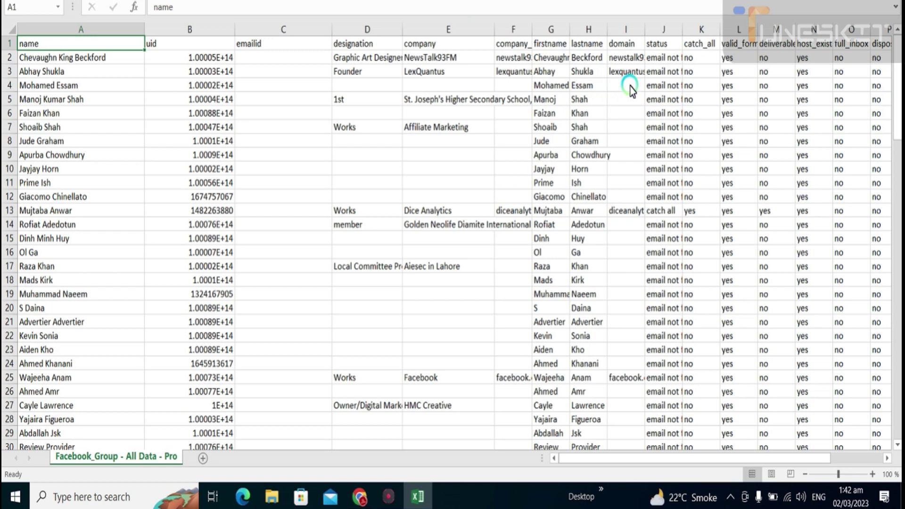
pyautogui.moveTo(898, 61); pyautogui.dragTo(485, 97)
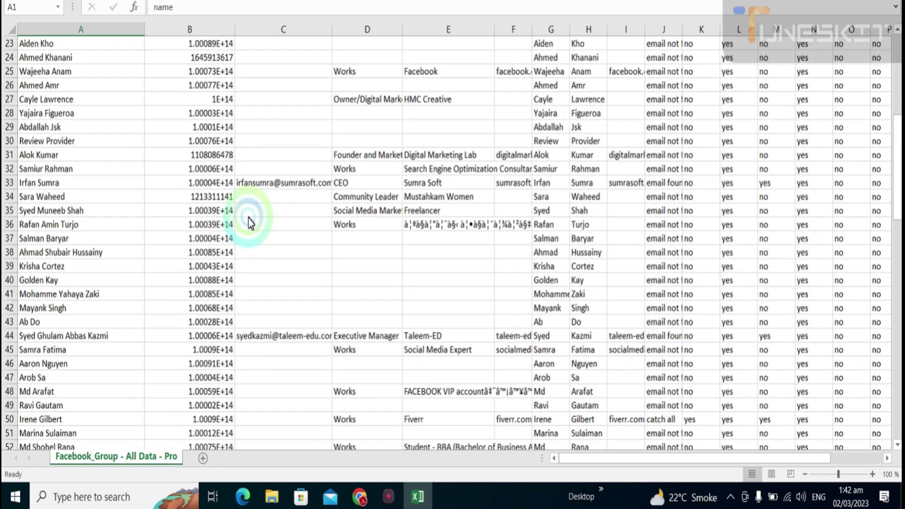
pyautogui.click(270, 195)
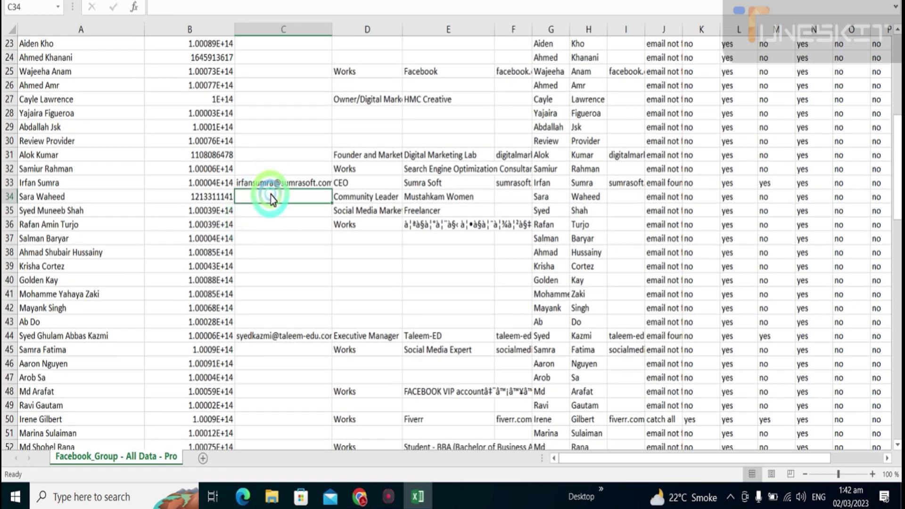
pyautogui.click(298, 183)
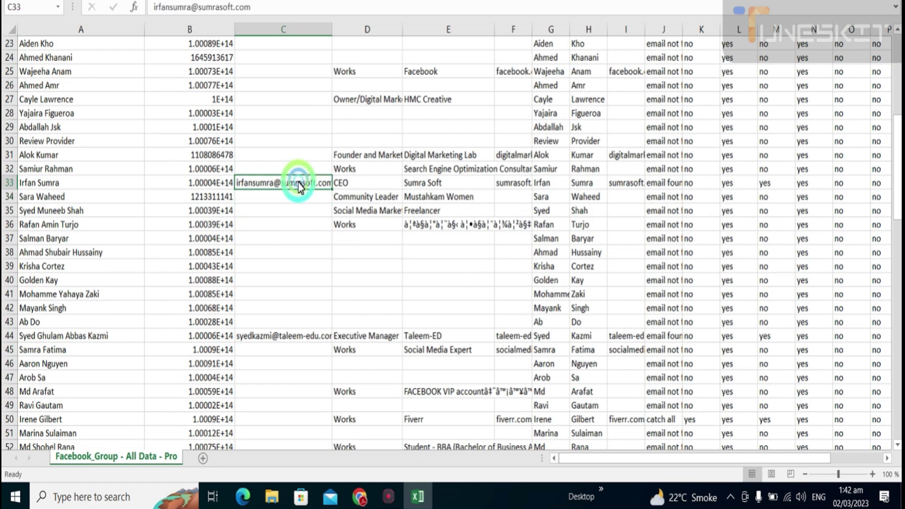
pyautogui.click(294, 335)
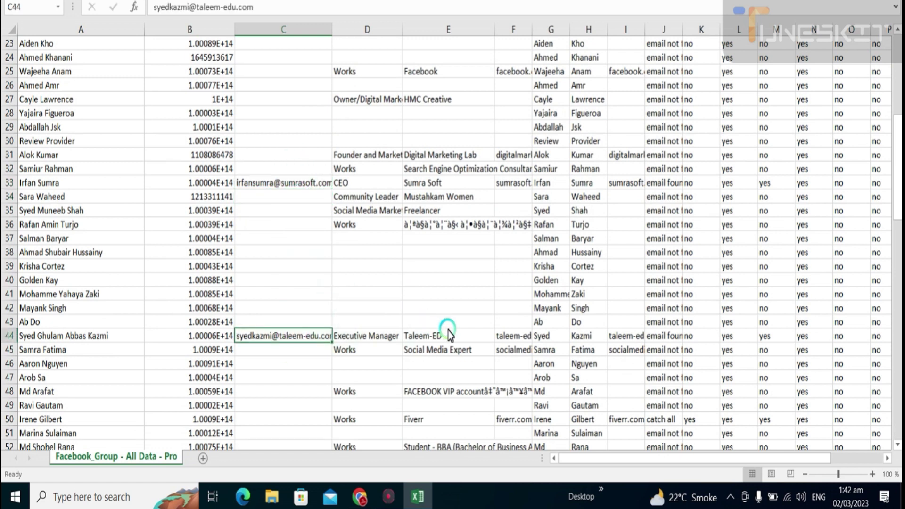
pyautogui.moveTo(898, 163); pyautogui.dragTo(898, 219)
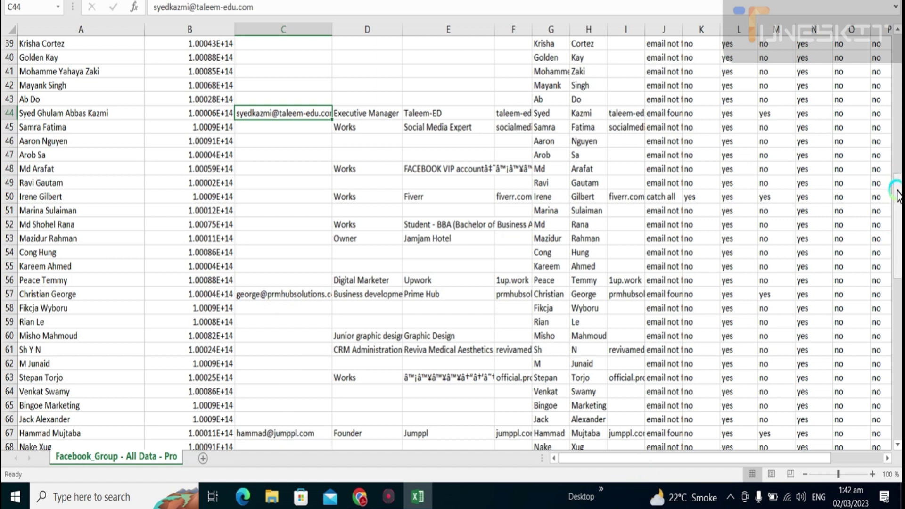
pyautogui.moveTo(898, 194); pyautogui.dragTo(896, 47)
pyautogui.click(653, 459)
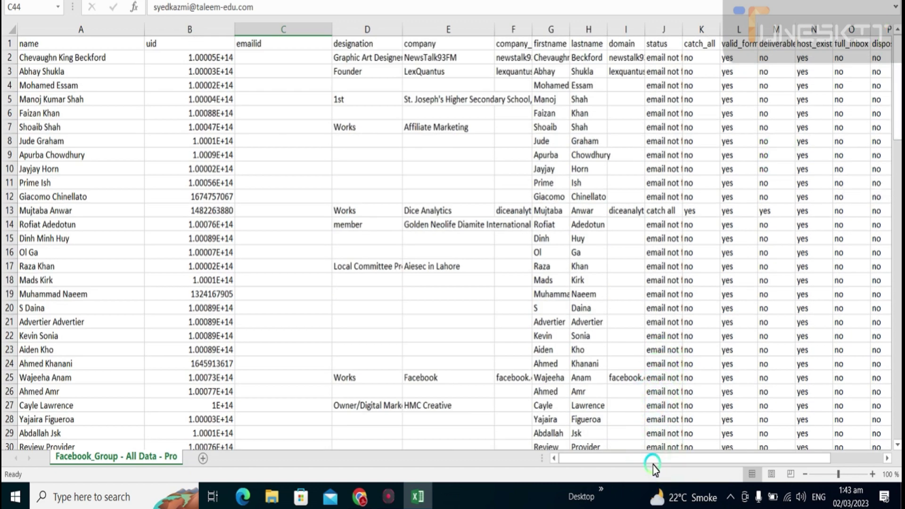
pyautogui.moveTo(652, 466); pyautogui.dragTo(711, 466)
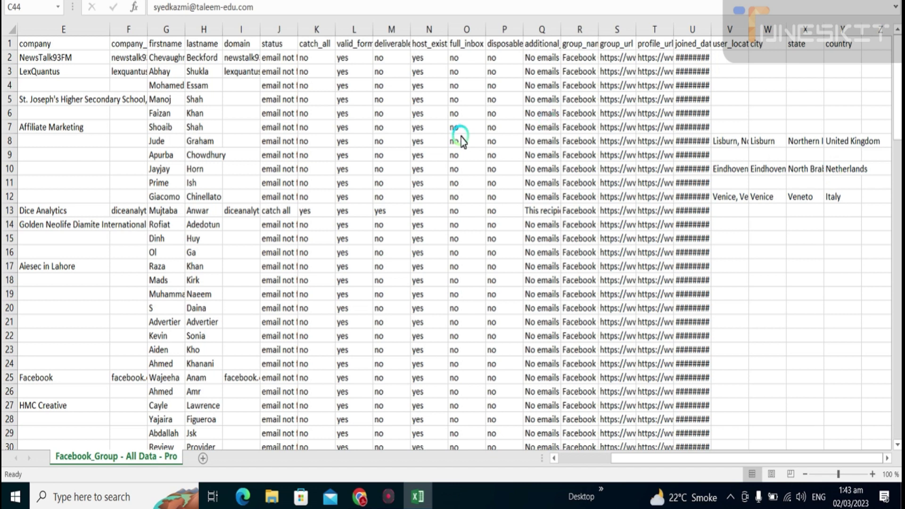
# - Widen the domain and company_domain columns so entries like facebook.com and sumrasoft.com show in full
pyautogui.click(234, 59)
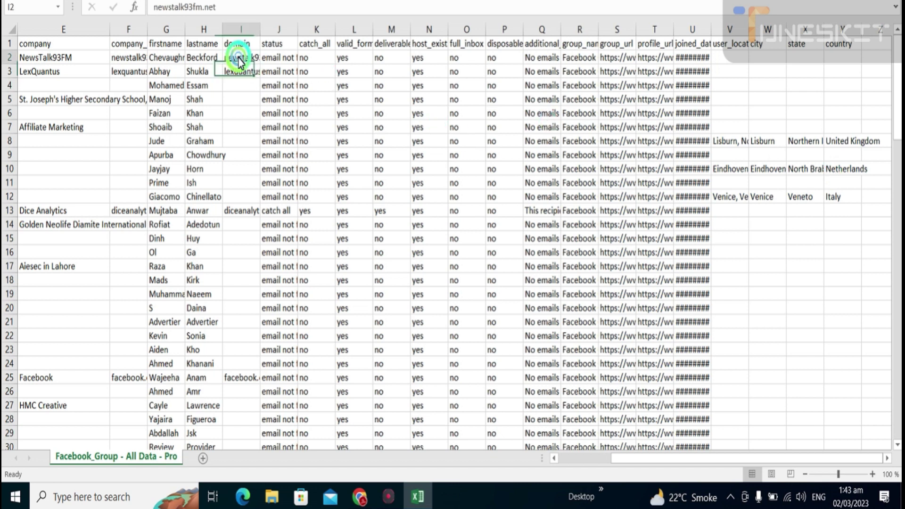
pyautogui.moveTo(260, 29); pyautogui.dragTo(317, 21)
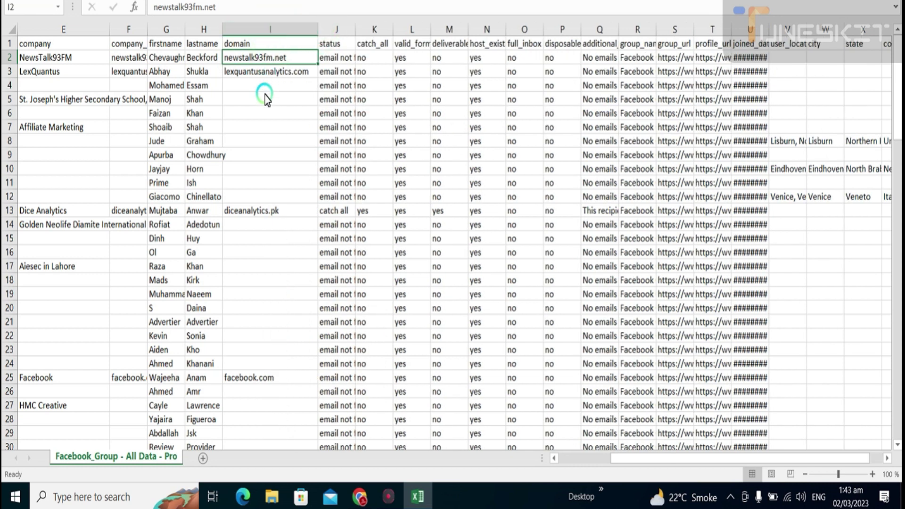
pyautogui.click(197, 48)
pyautogui.click(166, 55)
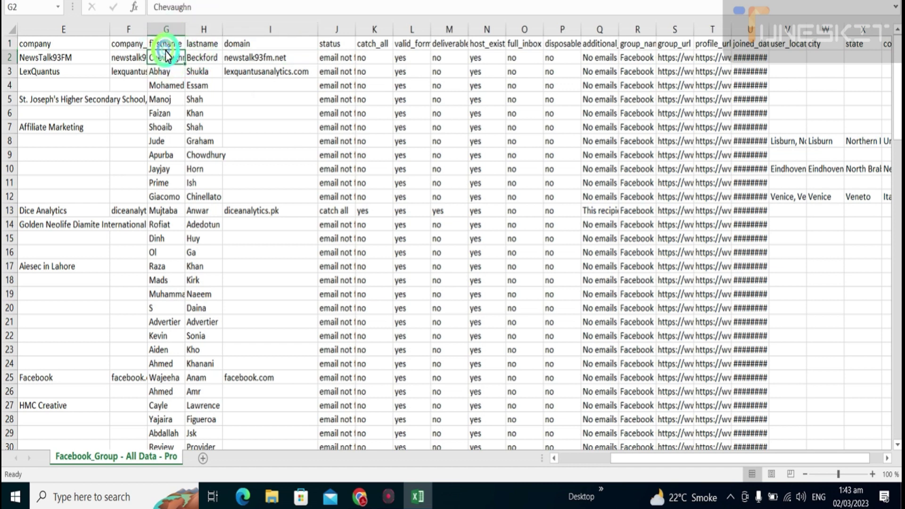
pyautogui.click(126, 47)
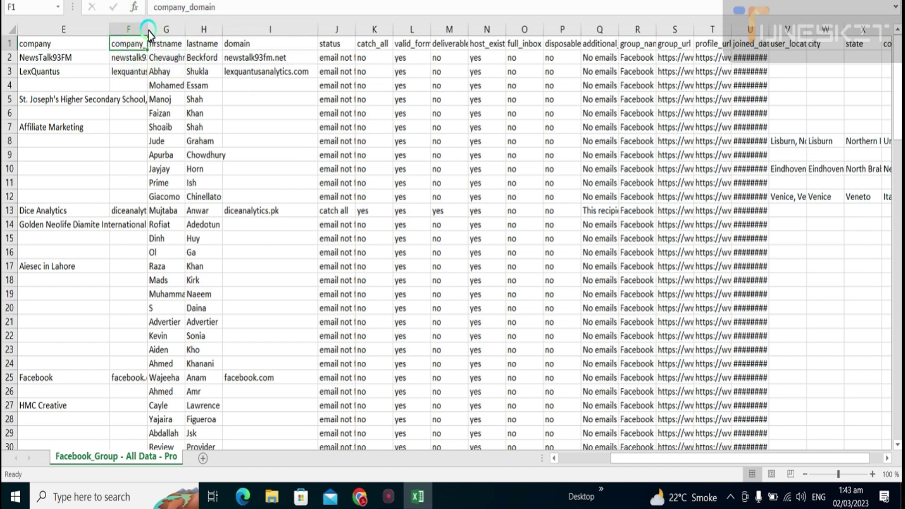
pyautogui.moveTo(148, 32); pyautogui.dragTo(282, 56)
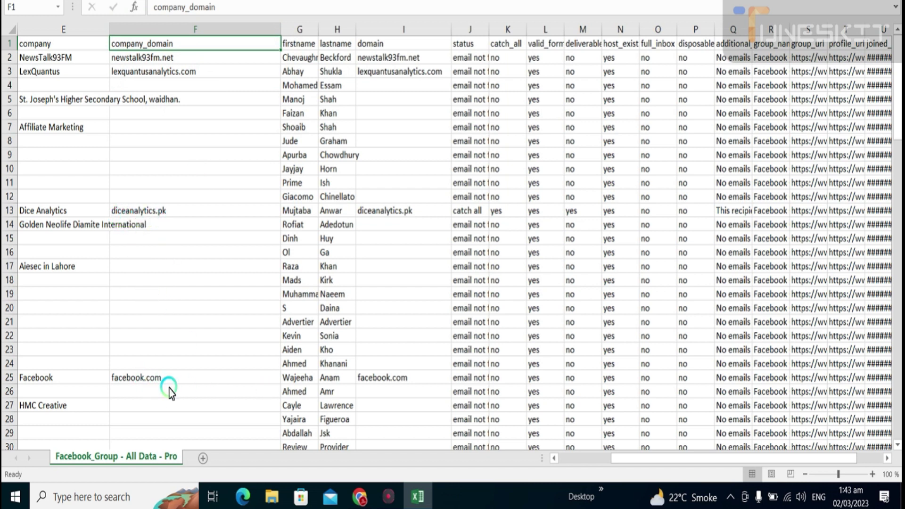
pyautogui.click(156, 384)
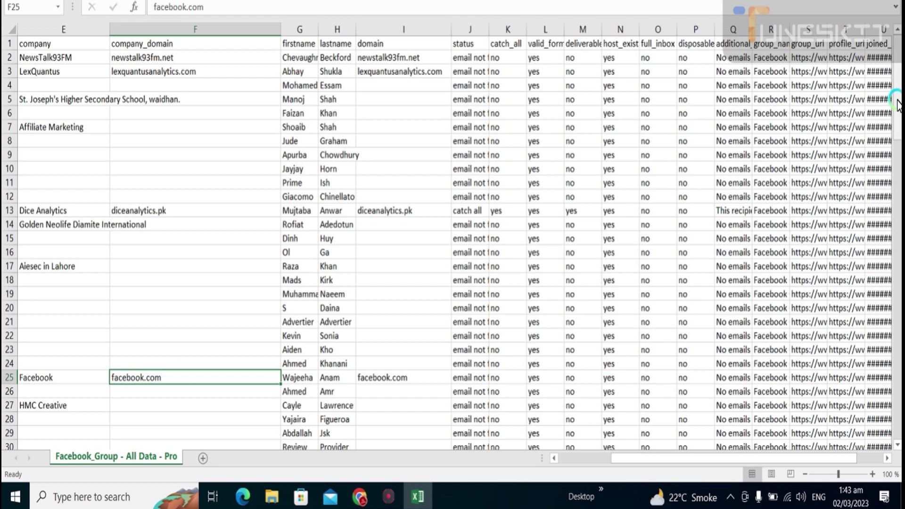
pyautogui.moveTo(897, 101); pyautogui.dragTo(898, 161)
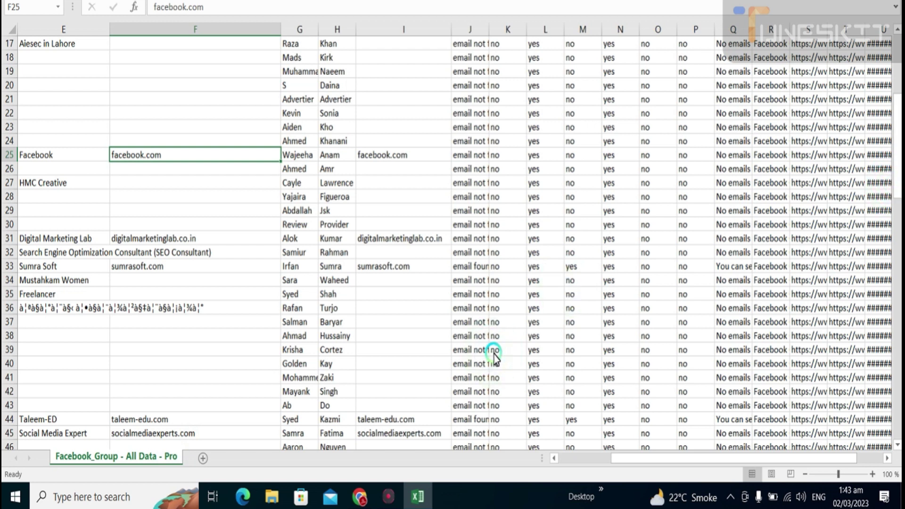
# - Switch back to the Prospectss results page in Chrome
pyautogui.click(363, 498)
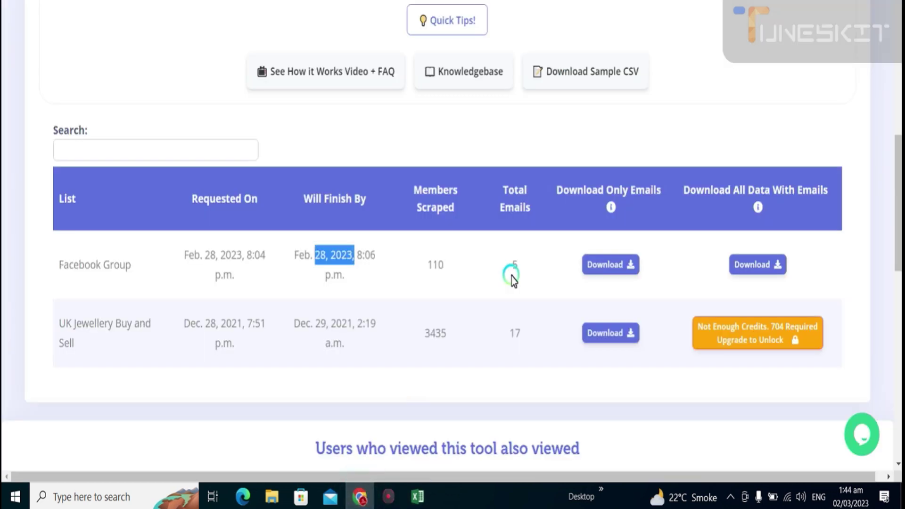